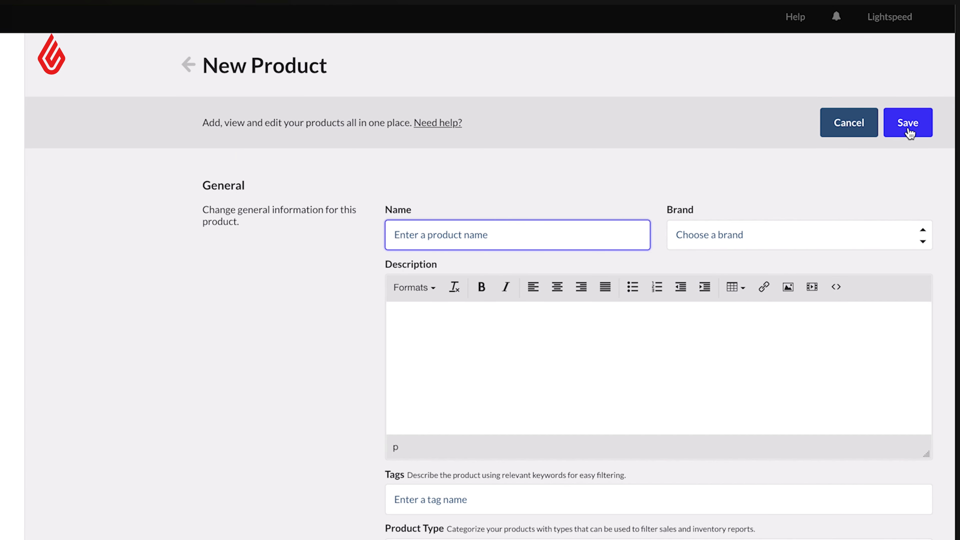
Name the new product Handbag Vela and create Prada as its brand
type("Handbag Vela")
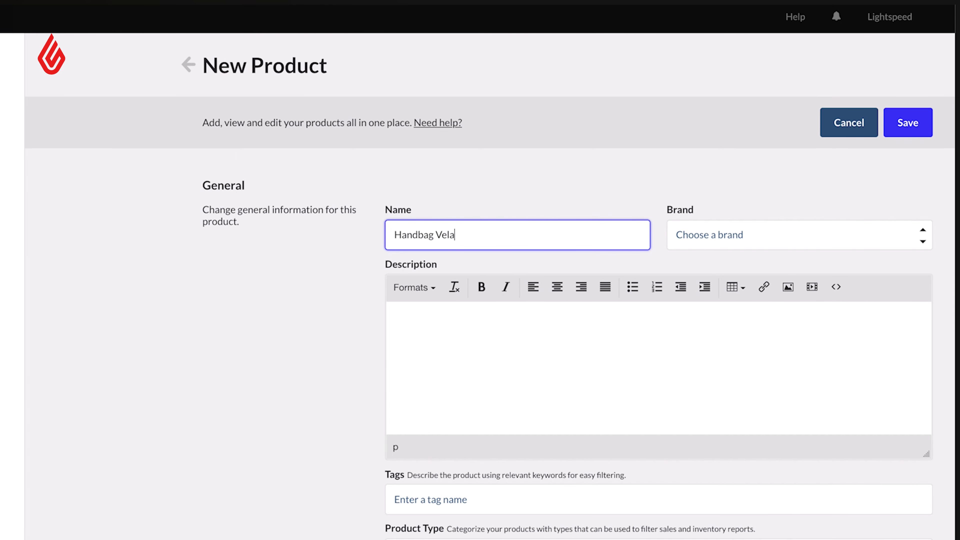
left_click(850, 232)
type("Prada")
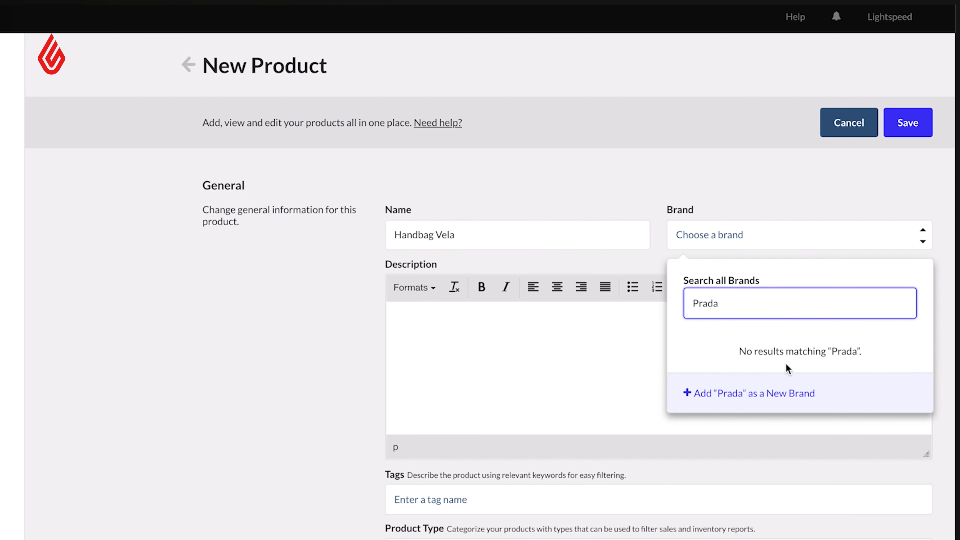
left_click(781, 395)
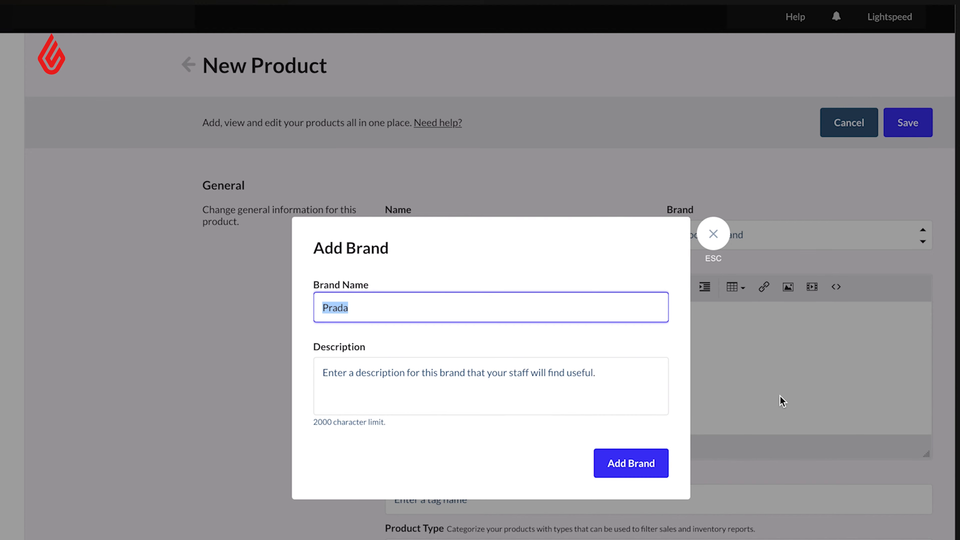
left_click(630, 466)
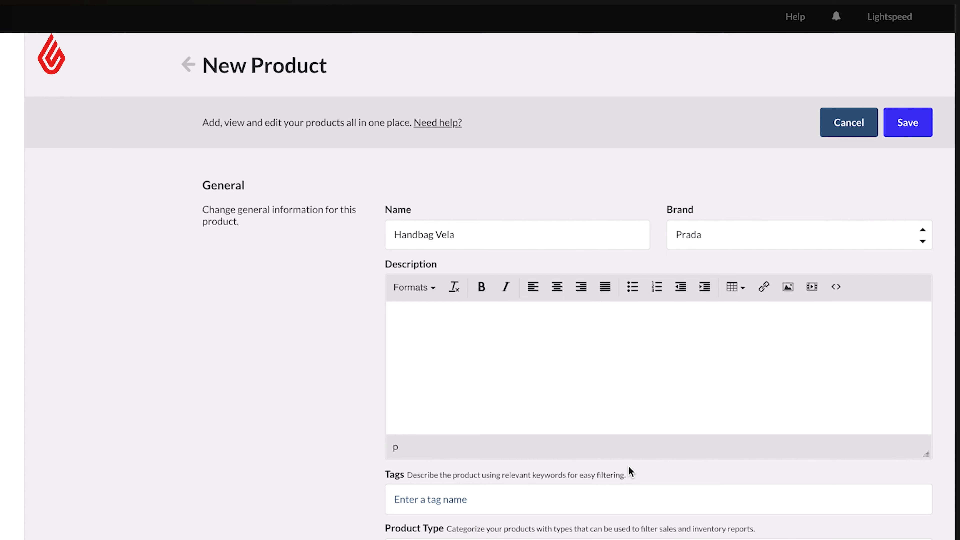
Add a new "leather" tag to the product
scroll(629, 466, "down", 10)
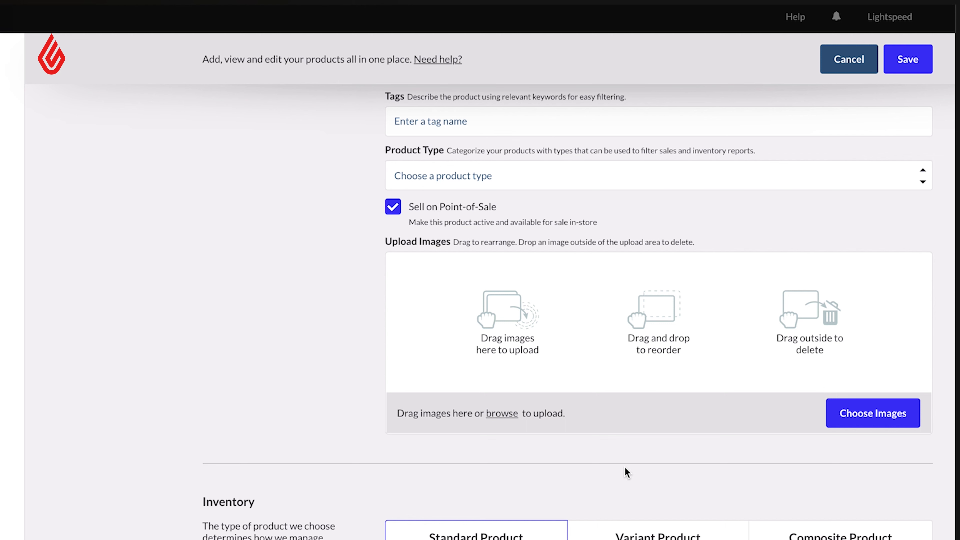
left_click(519, 124)
type("leather")
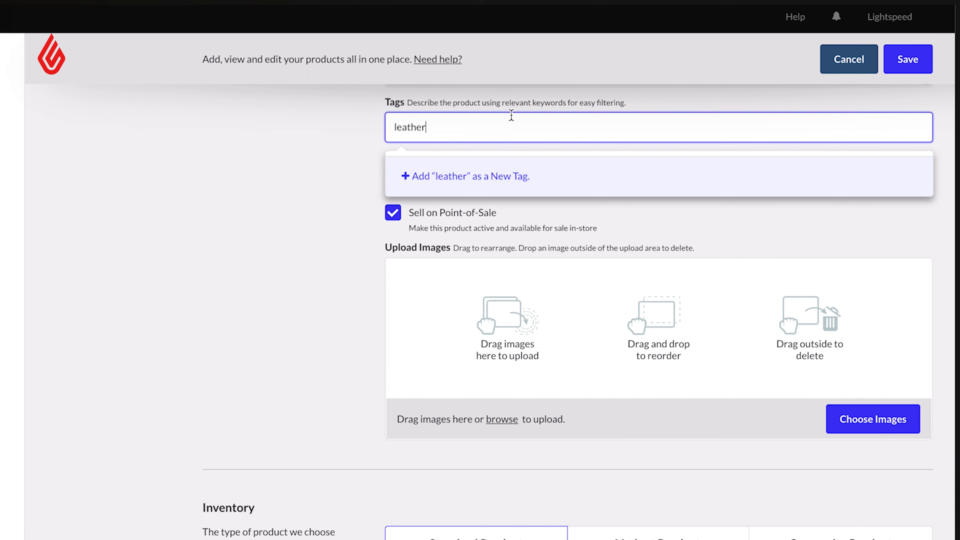
left_click(505, 187)
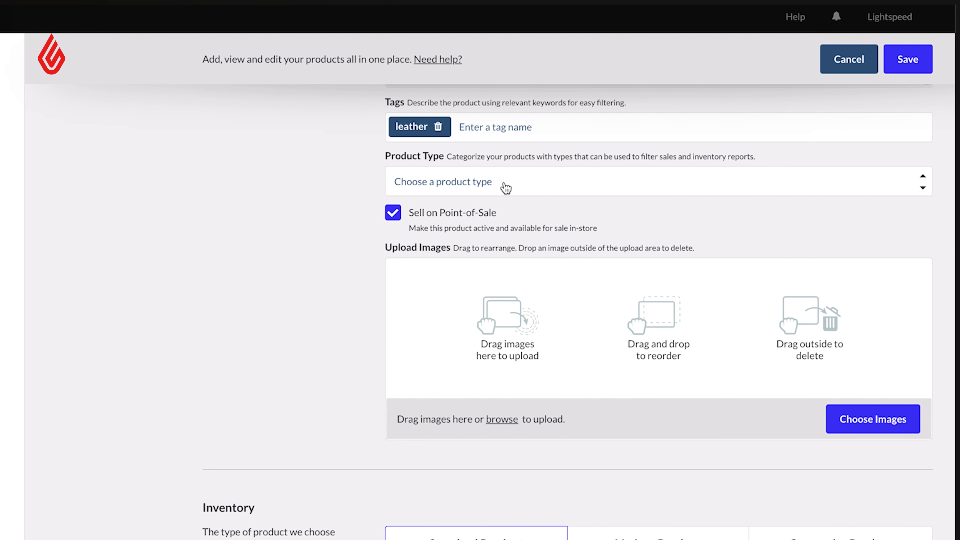
Create a new product type named Accessories and assign it to the product
left_click(505, 187)
type("Accessori")
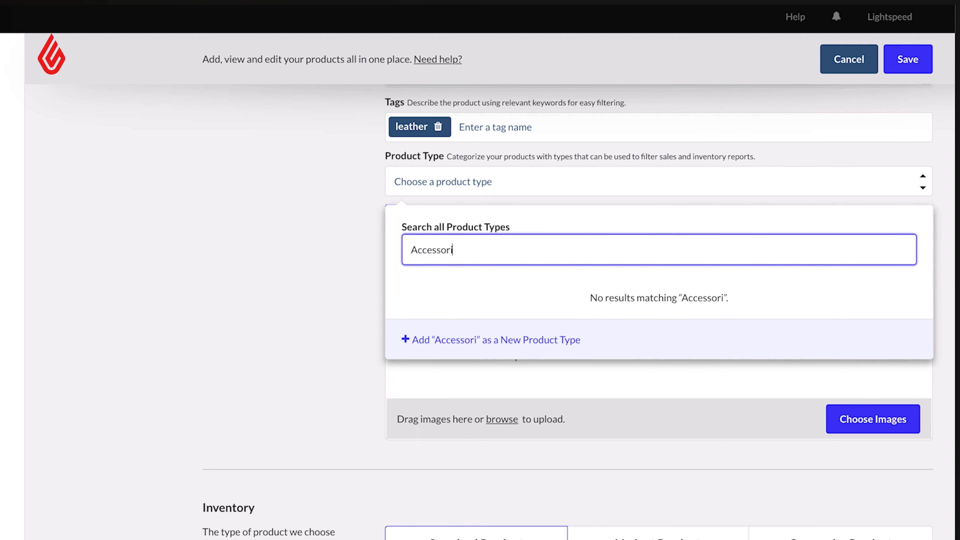
type("es")
left_click(487, 342)
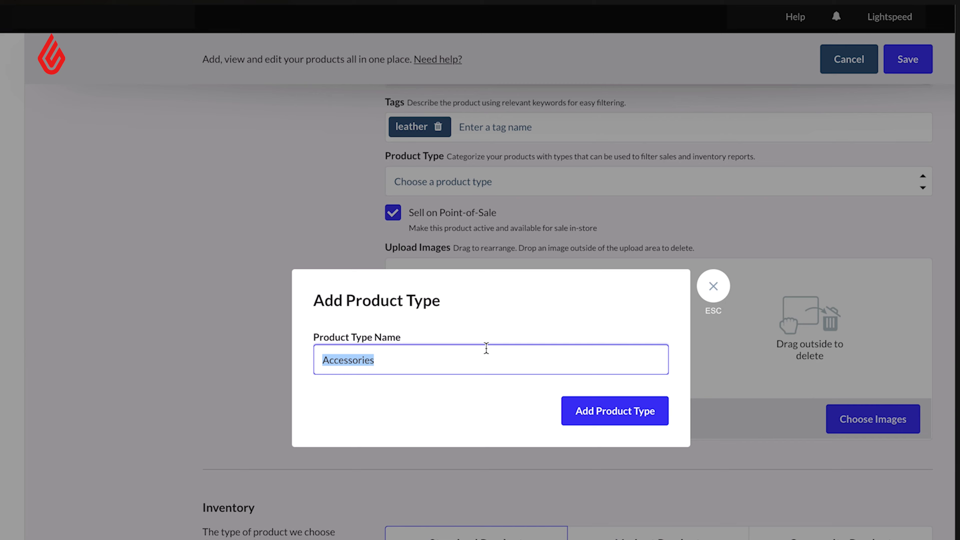
left_click(597, 419)
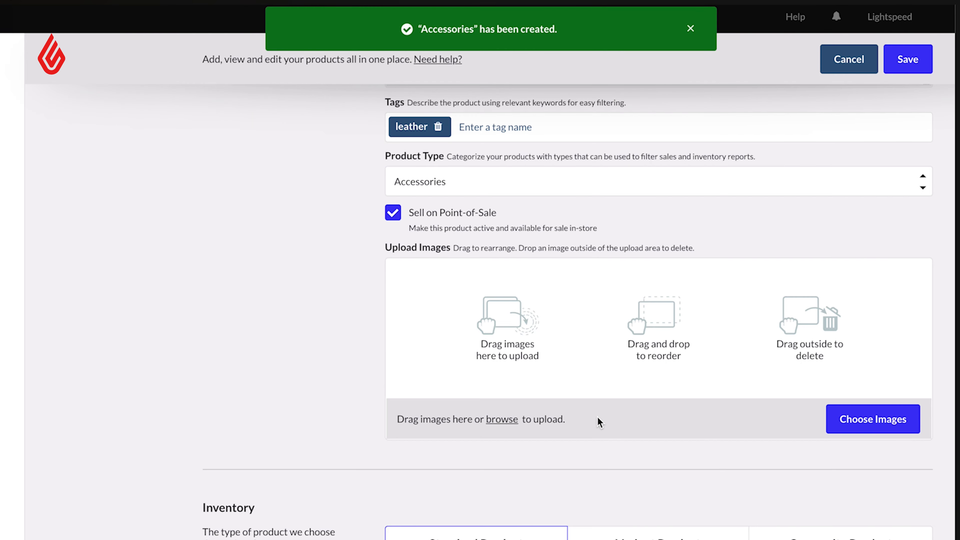
Upload the blue handbag image and apply it to the product
scroll(598, 422, "down", 5)
left_click_drag(598, 416, 601, 217)
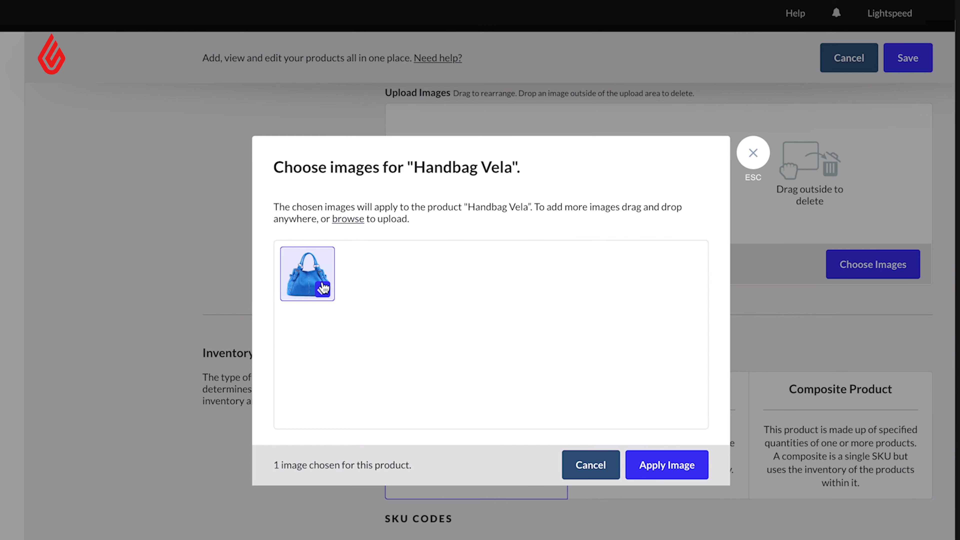
left_click(692, 466)
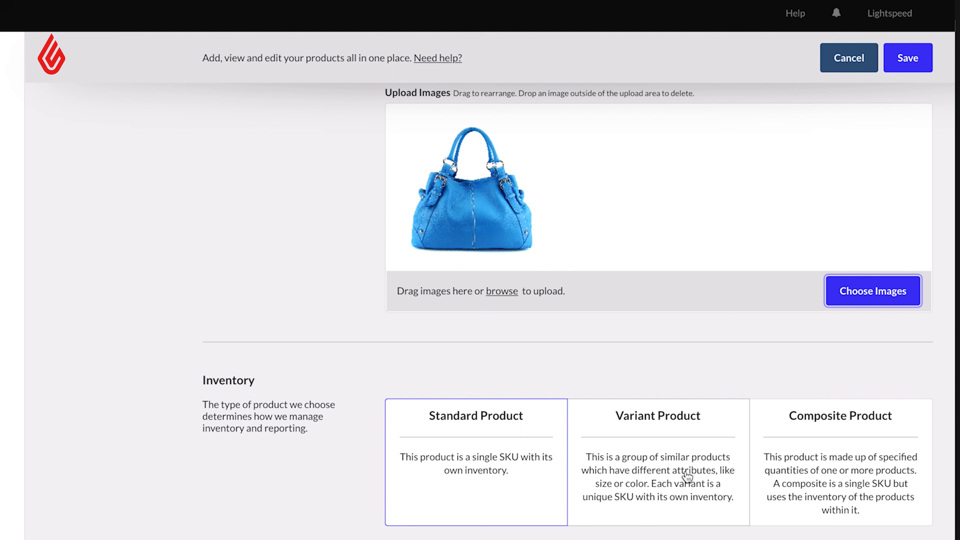
scroll(687, 478, "down", 6)
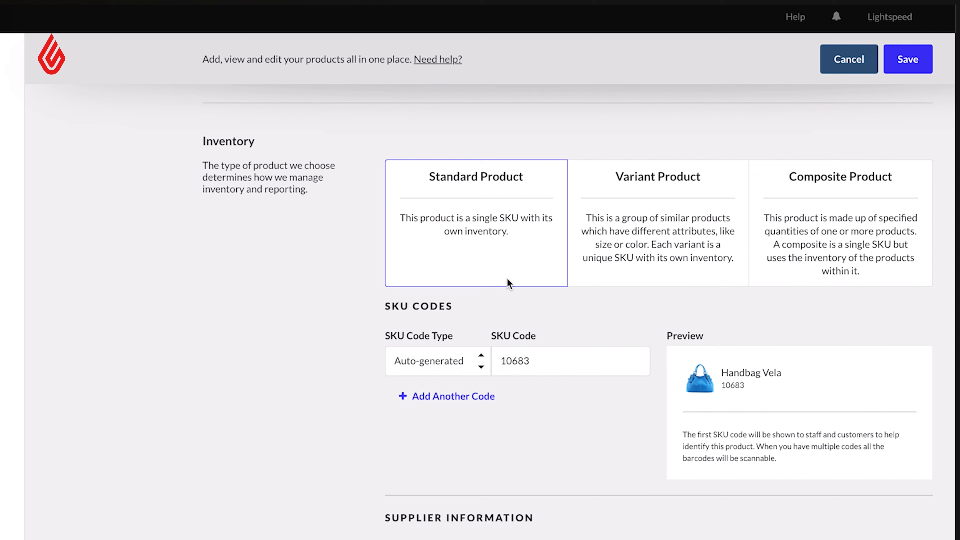
left_click(473, 366)
left_click(472, 366)
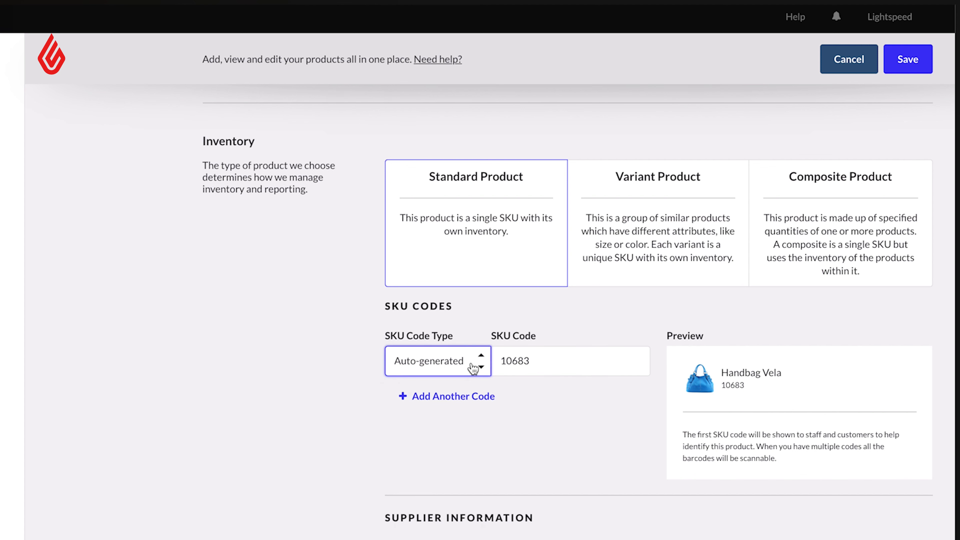
left_click(468, 400)
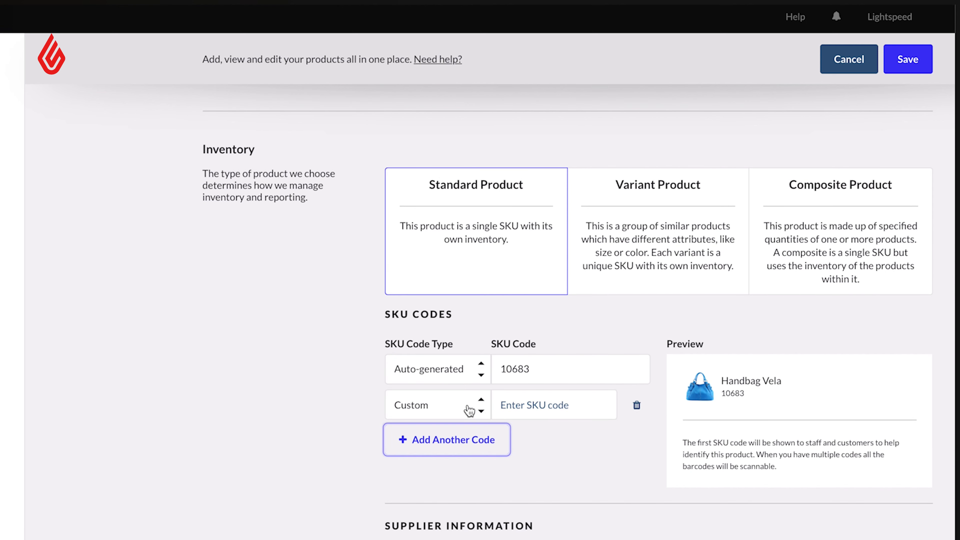
left_click(634, 406)
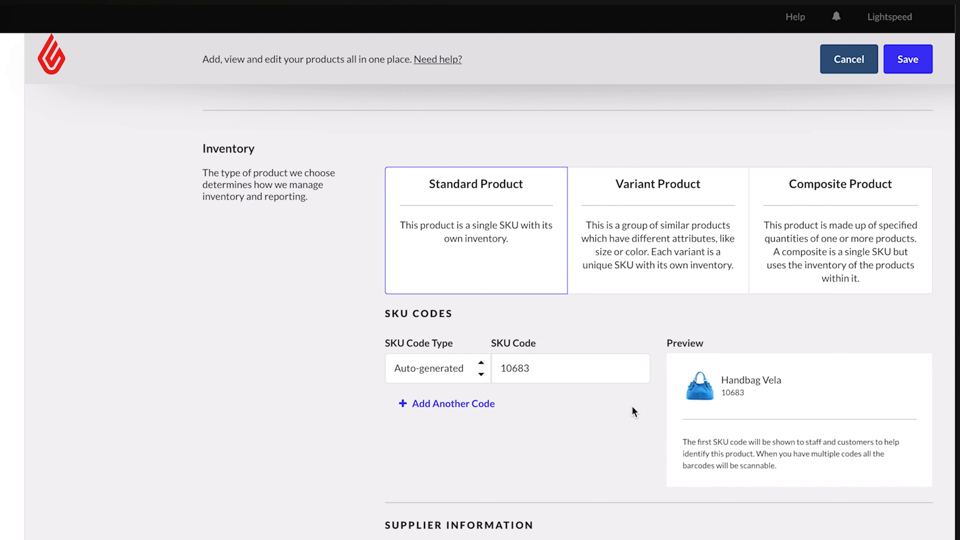
Set the supplier price to 45 dollars in the supplier information
scroll(632, 406, "down", 10)
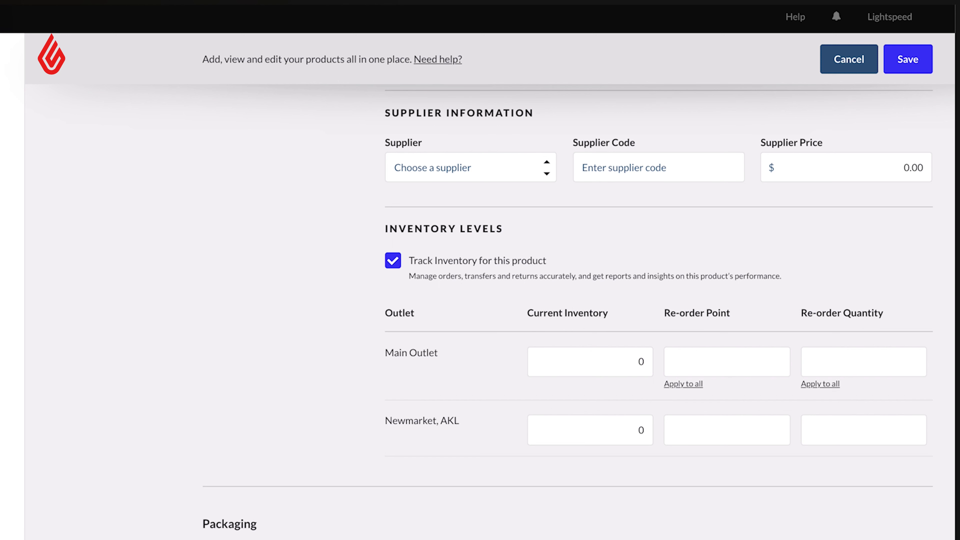
left_click(909, 168)
type("45")
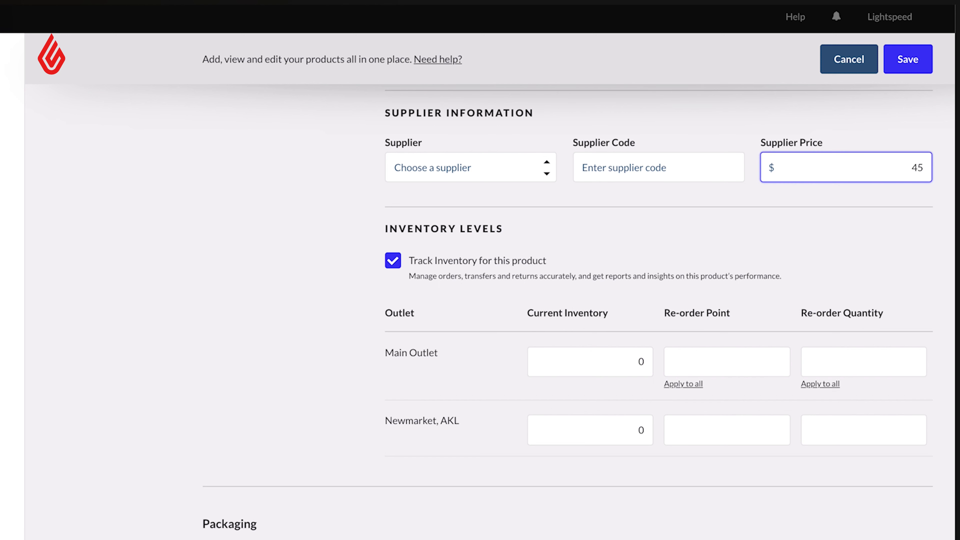
key("Tab")
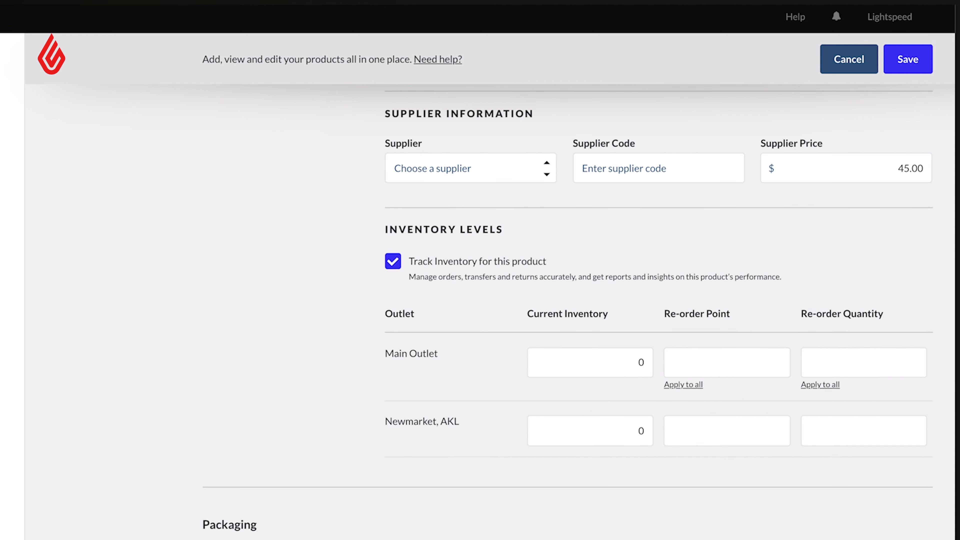
scroll(398, 155, "down", 3)
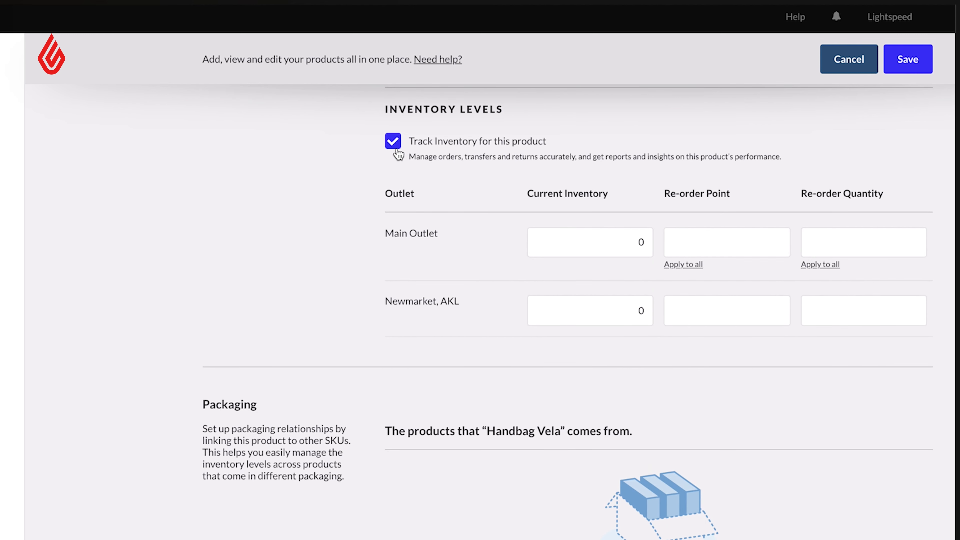
left_click(393, 142)
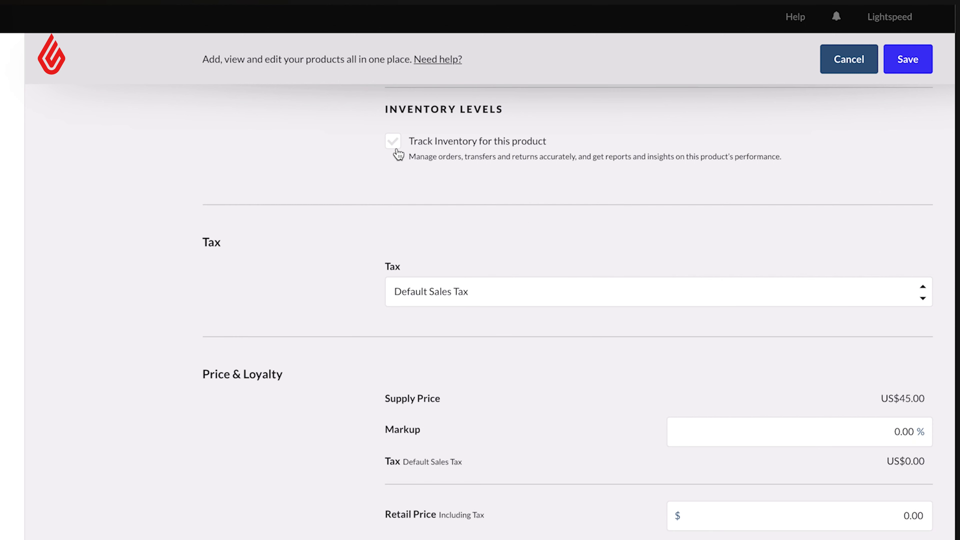
left_click(397, 151)
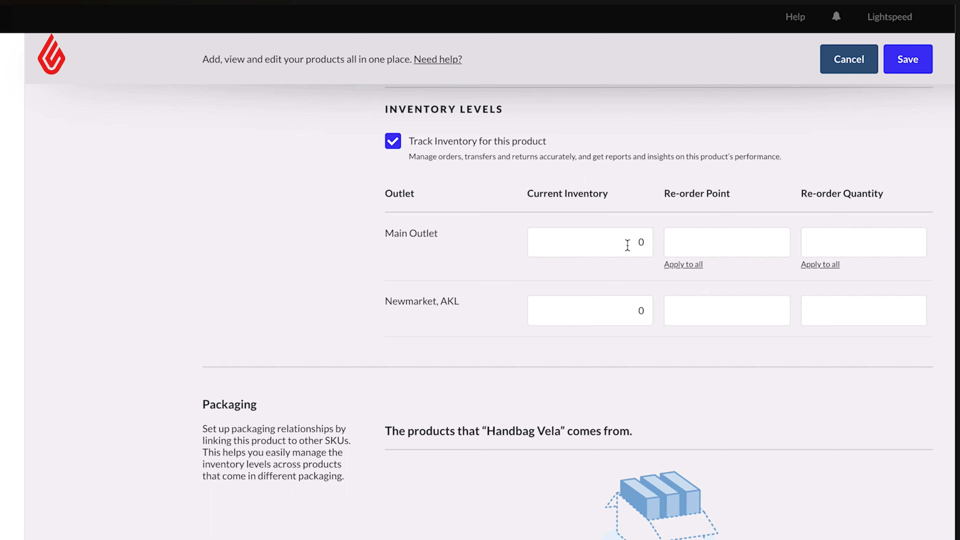
Set the Main Outlet's re-order point to 3 and re-order quantity to 10, applying both values to all outlets
left_click(749, 245)
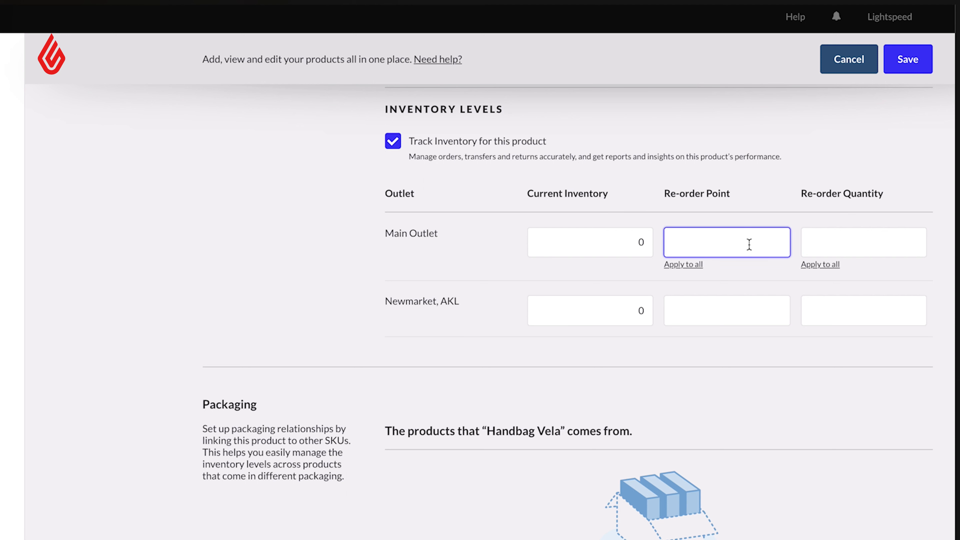
type("3")
left_click(878, 246)
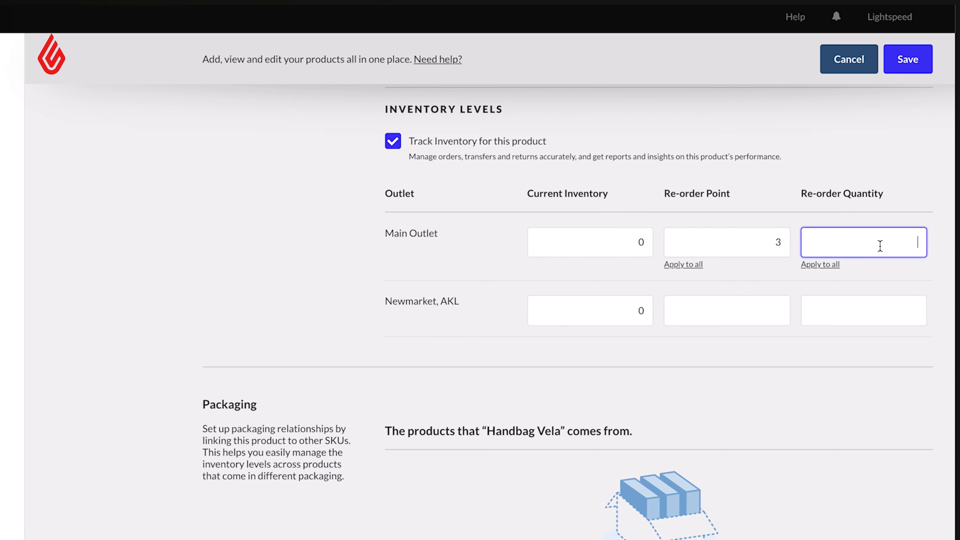
type("10")
left_click(695, 266)
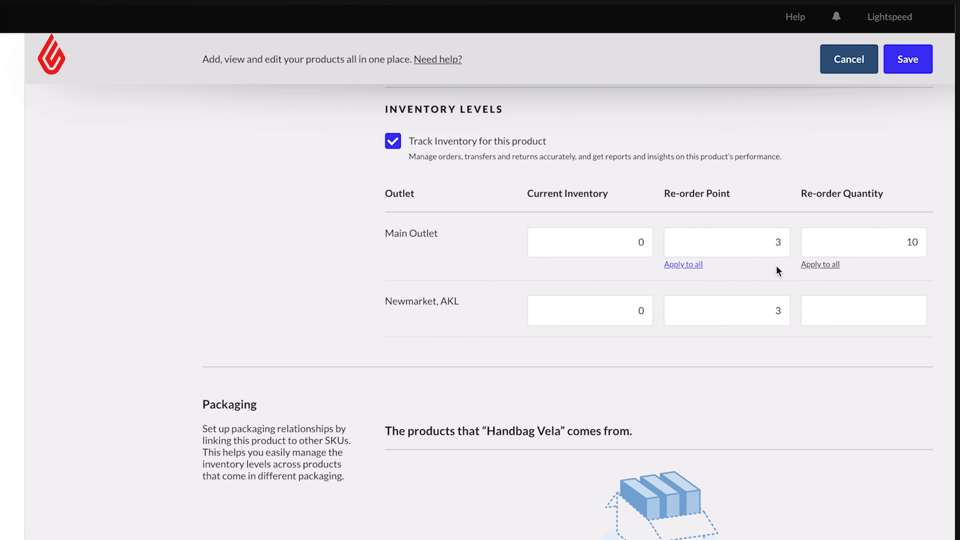
left_click(809, 267)
Change the product's tax to GST (+15%)
scroll(567, 302, "down", 5)
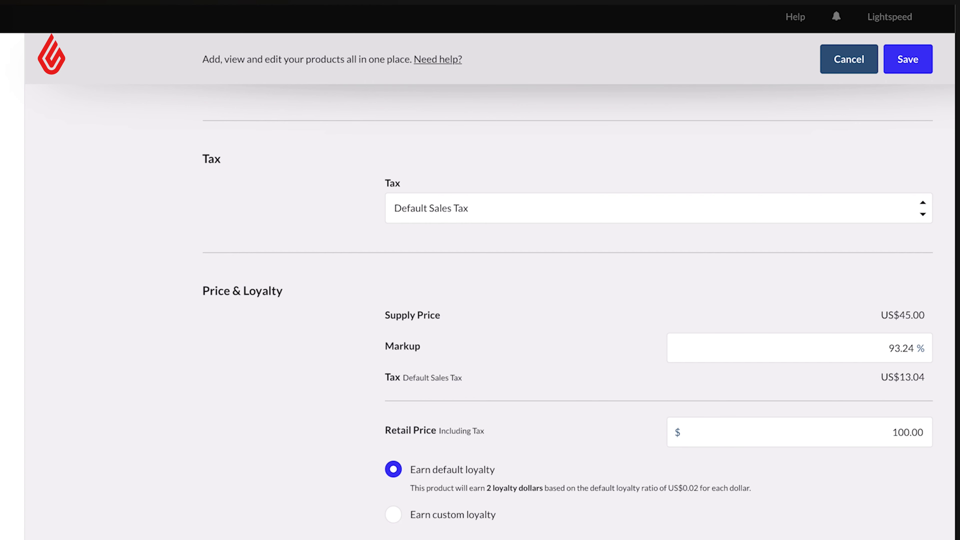
left_click(875, 219)
left_click(795, 347)
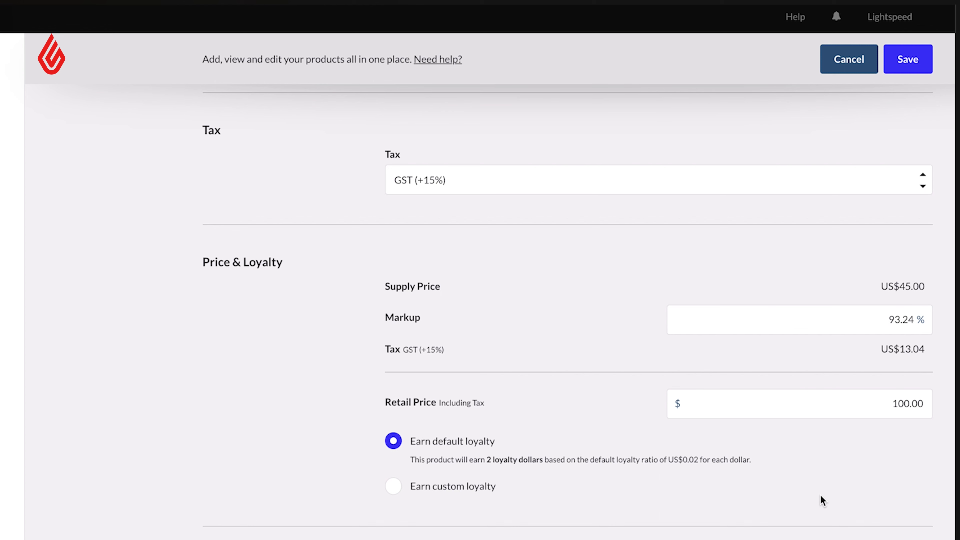
Make the product earn a custom loyalty of 3 loyalty dollars and save the product
left_click(391, 490)
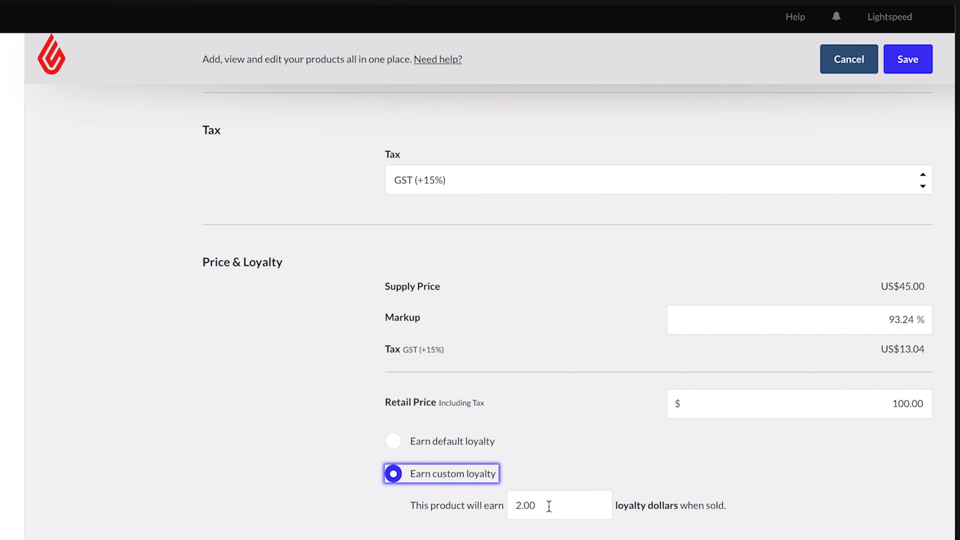
double_click(549, 506)
type("3")
key("Tab")
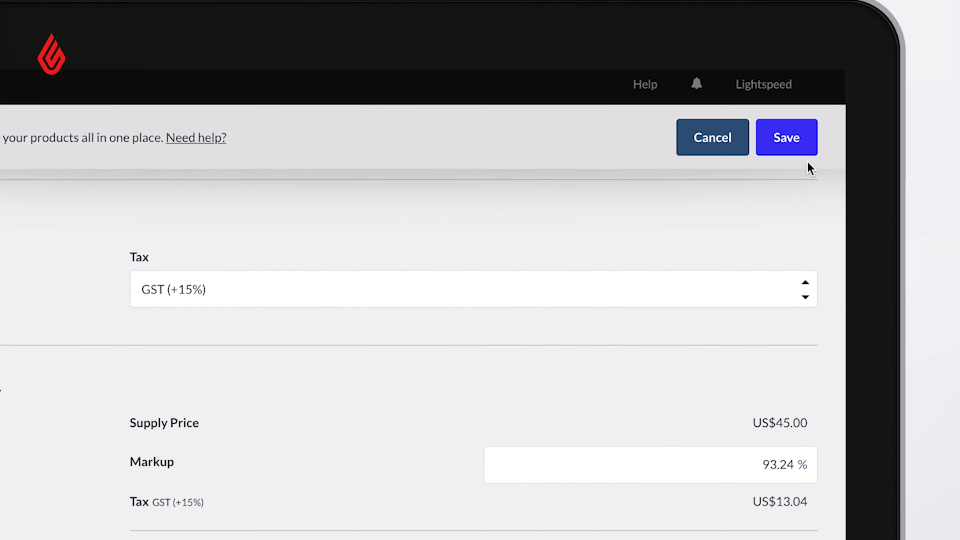
left_click(908, 59)
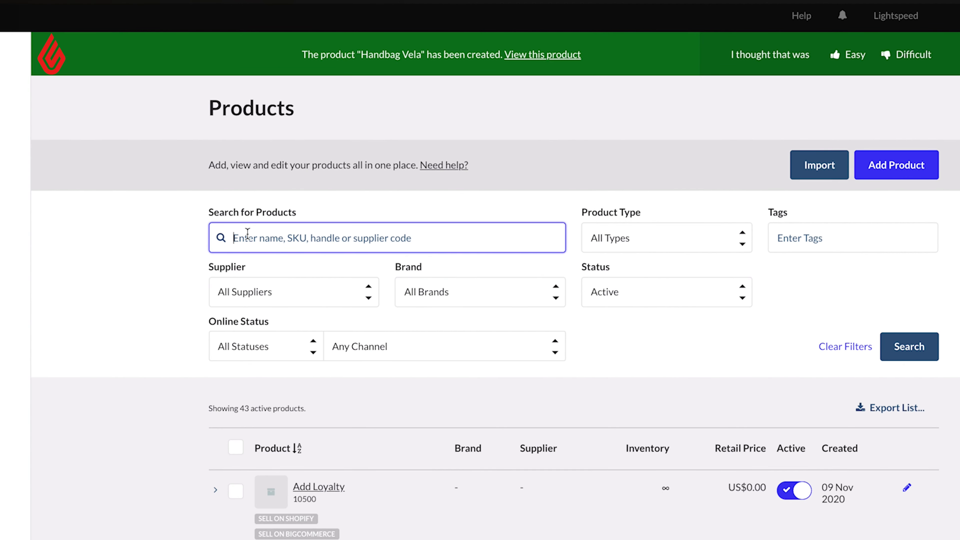
Search the product list for "Vela"
type("Vela")
key("Return")
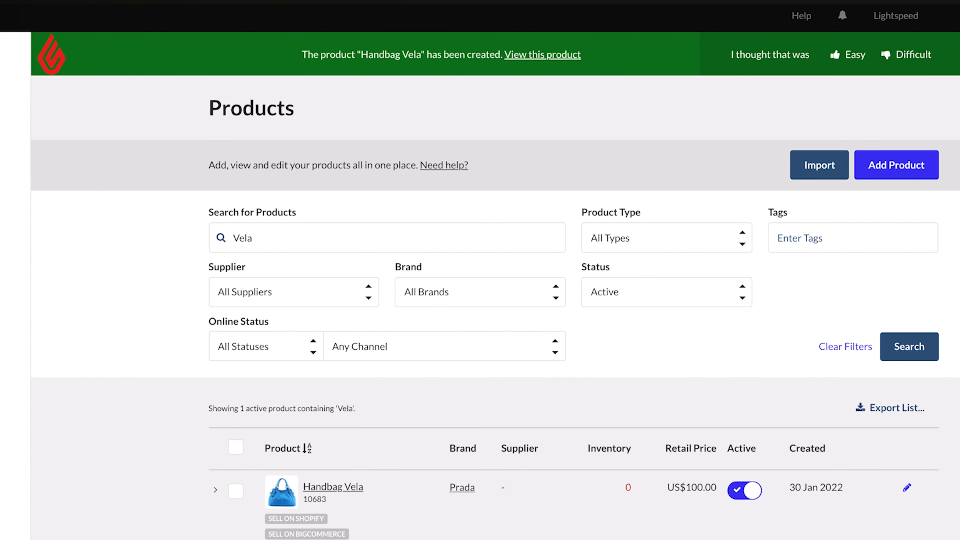